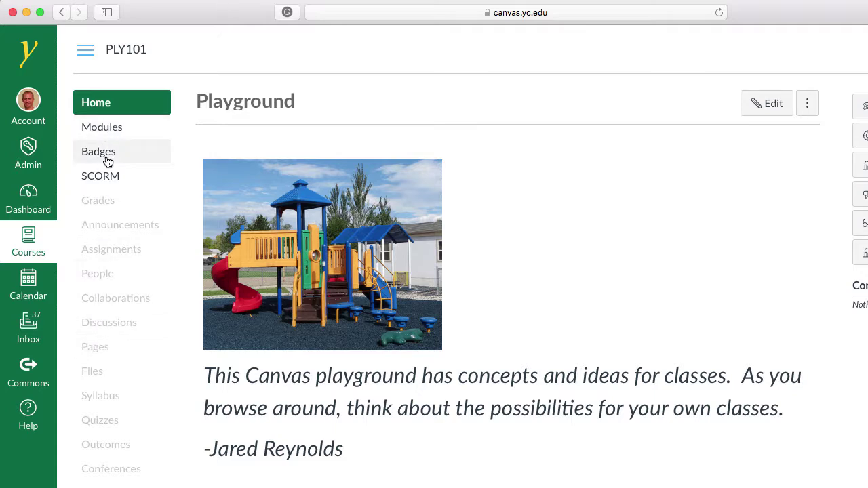
Step: Create a new page in the PLY101 course and title it "Cellular Division"
{"action": "left_click", "coordinate": [125, 347]}
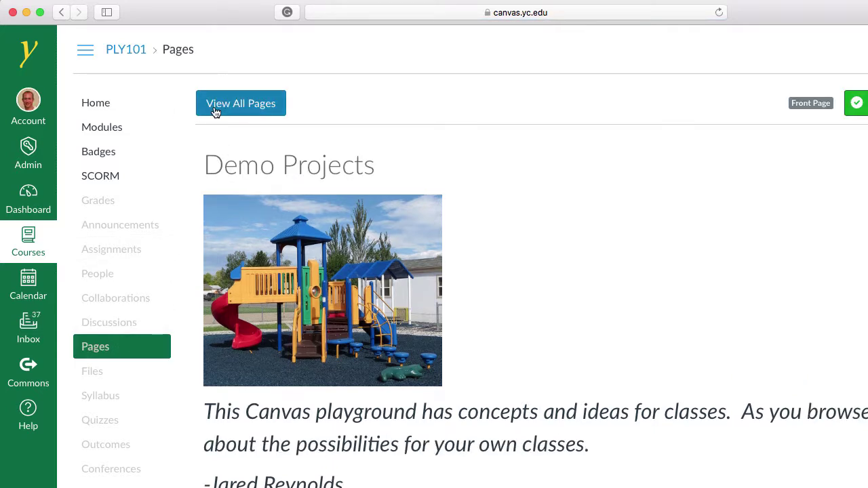
{"action": "left_click", "coordinate": [249, 109]}
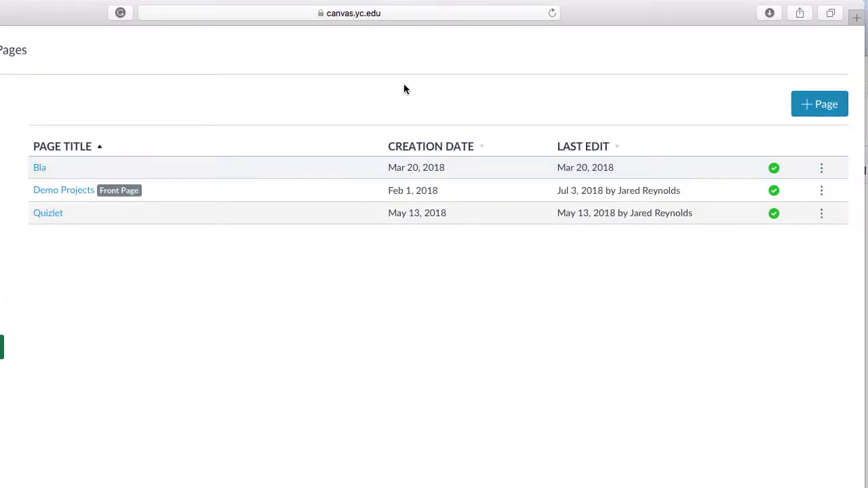
{"action": "left_click", "coordinate": [818, 104]}
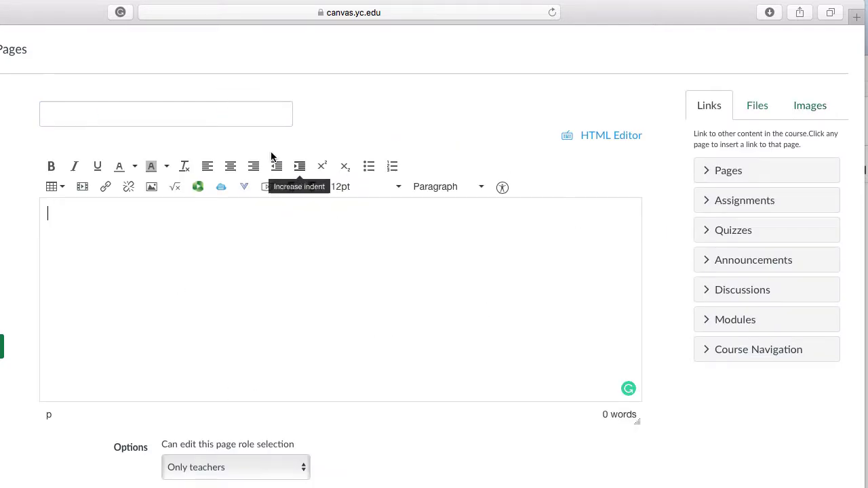
{"action": "left_click", "coordinate": [88, 114]}
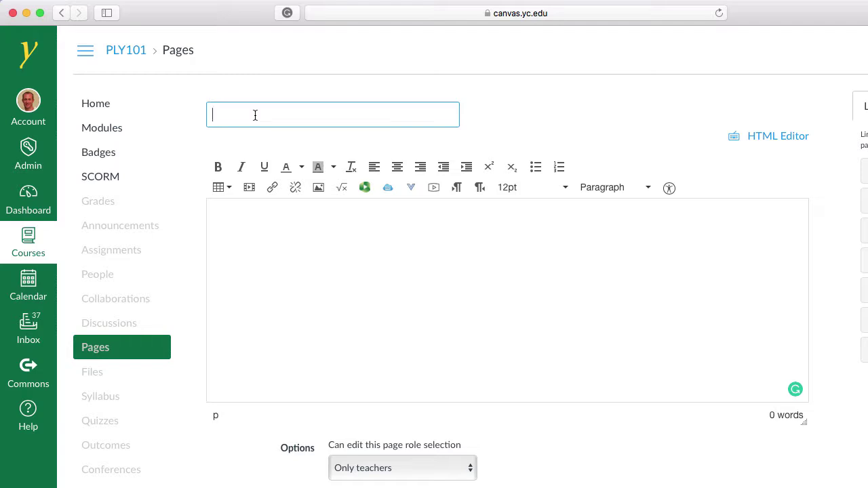
{"action": "type", "text": "Cellular Division"}
Step: Start inserting an image in the page body and search Flickr for "cellular division" and "cells"
{"action": "left_click", "coordinate": [242, 215]}
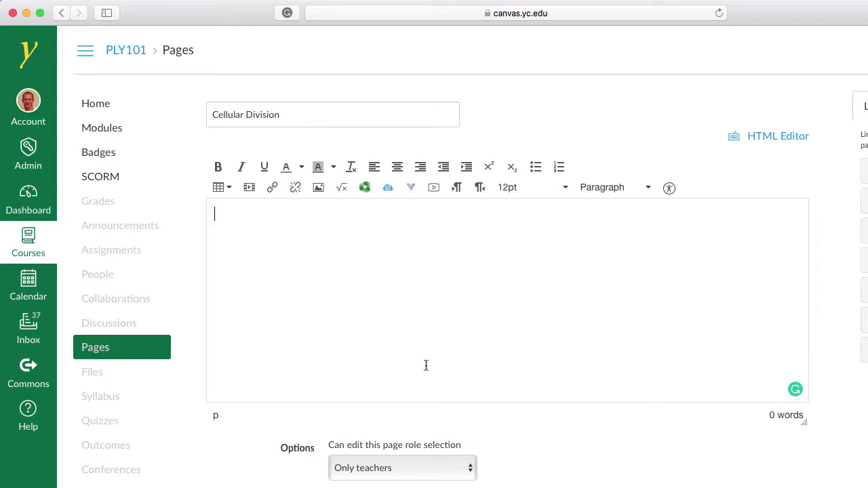
{"action": "left_click", "coordinate": [317, 191]}
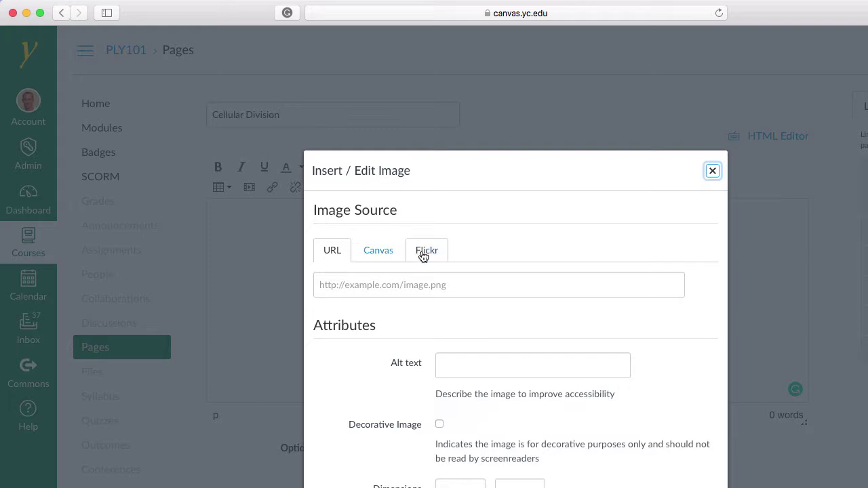
{"action": "left_click", "coordinate": [425, 251]}
{"action": "left_click", "coordinate": [413, 284]}
{"action": "type", "text": "ce"}
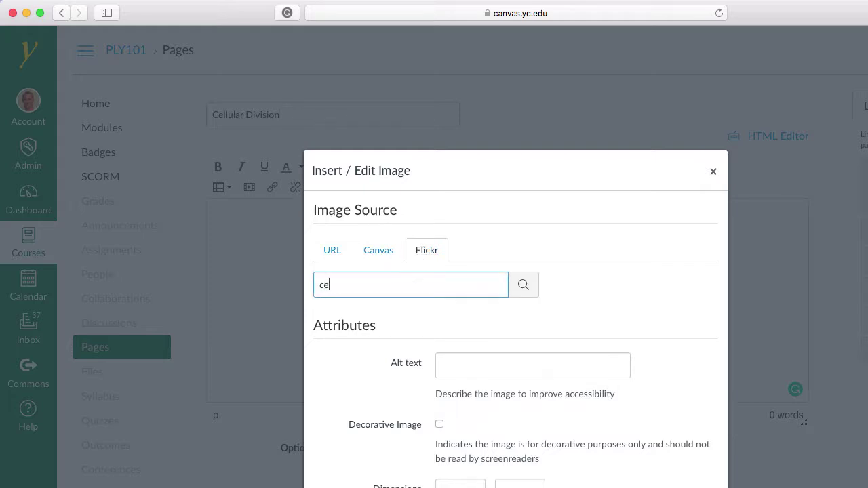
{"action": "type", "text": "llular division"}
{"action": "key", "text": "Return"}
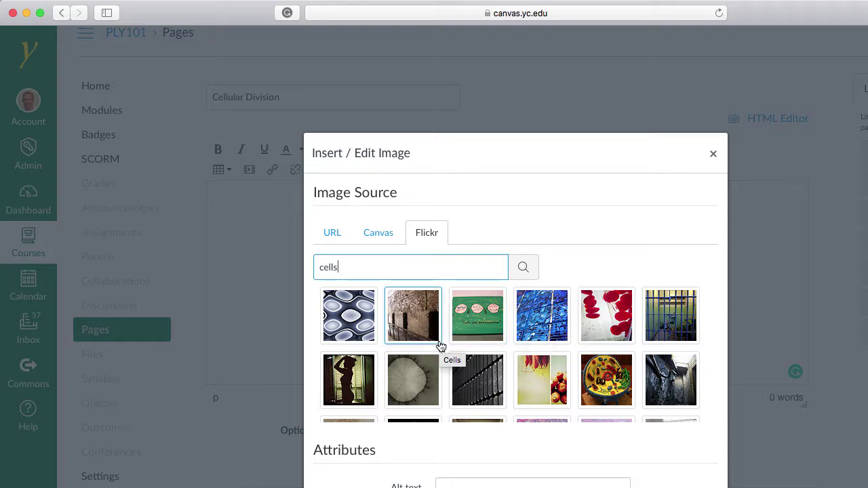
Step: Open images.google.com in a new browser tab and search for "cellular division"
{"action": "key", "text": "super+t"}
{"action": "type", "text": "images.google.com"}
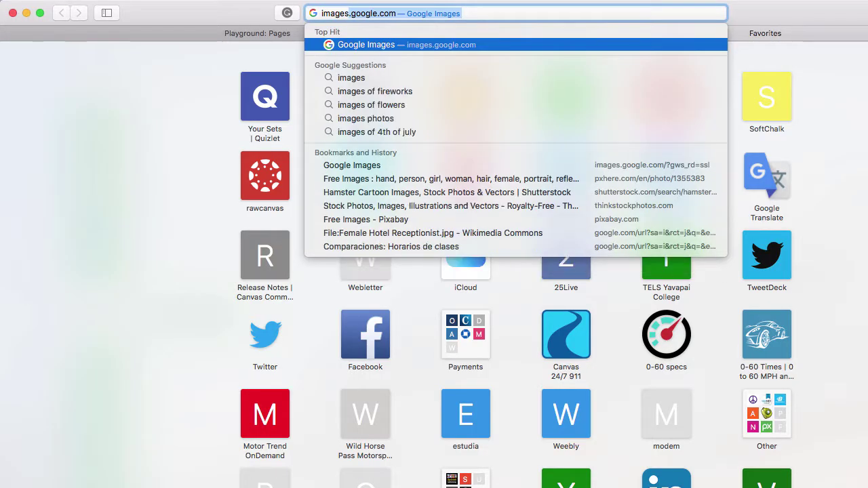
{"action": "key", "text": "Return"}
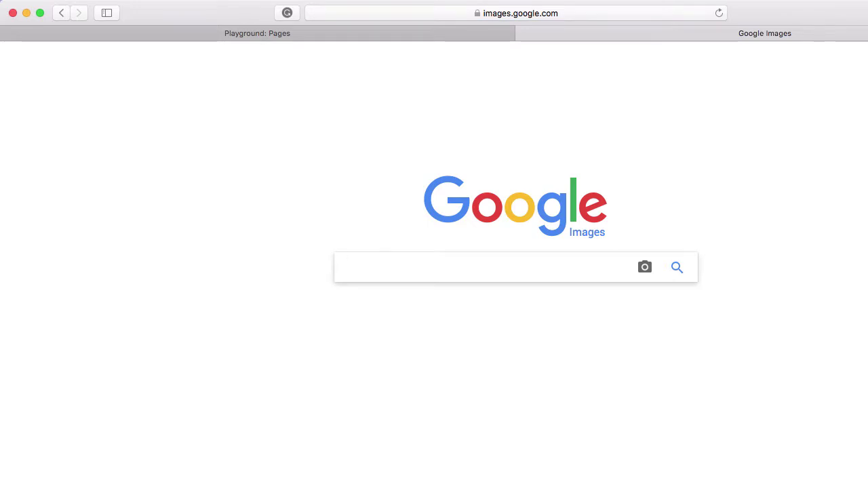
{"action": "type", "text": "cellular d"}
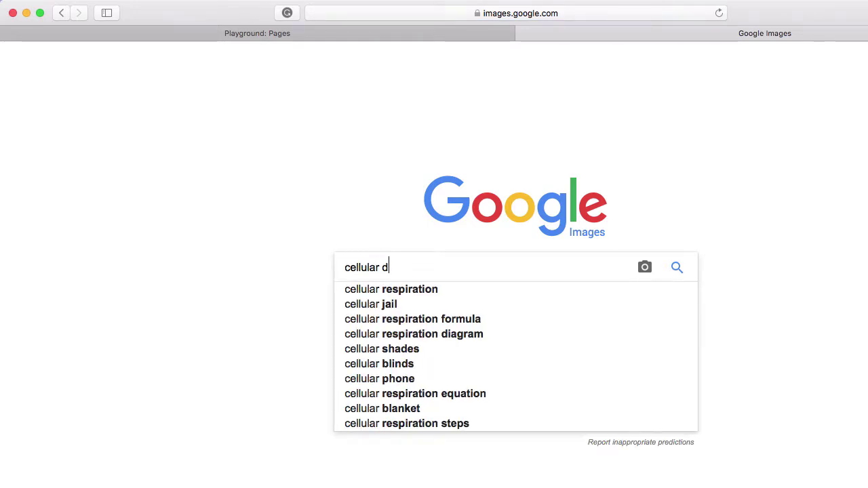
{"action": "type", "text": "ivision"}
{"action": "key", "text": "Return"}
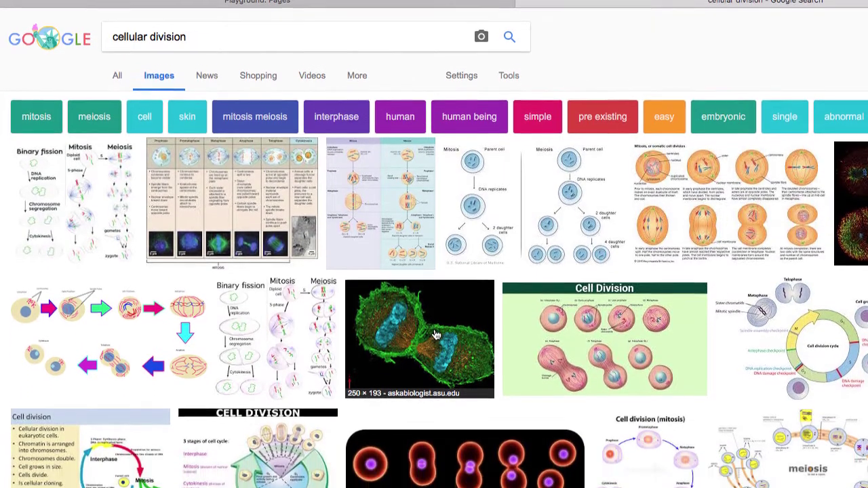
Step: Open the Ask A Biologist source page of the green dividing-cell image and copy that image's address
{"action": "left_click", "coordinate": [436, 334]}
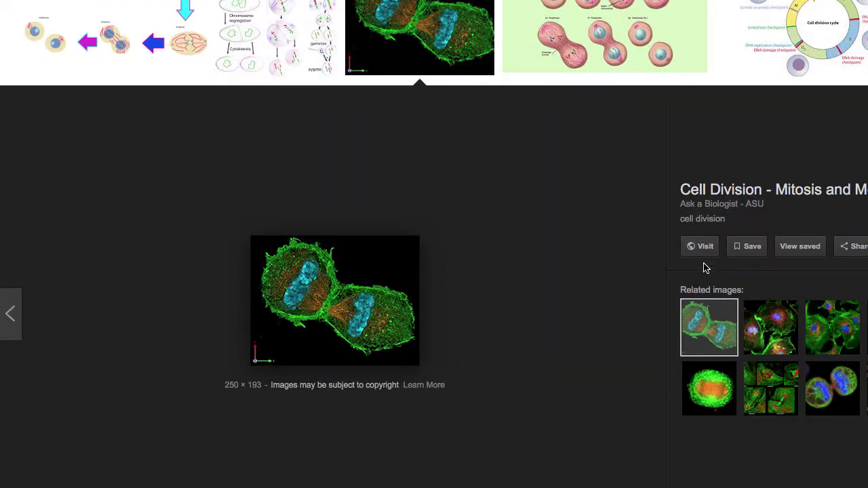
{"action": "left_click", "coordinate": [703, 249]}
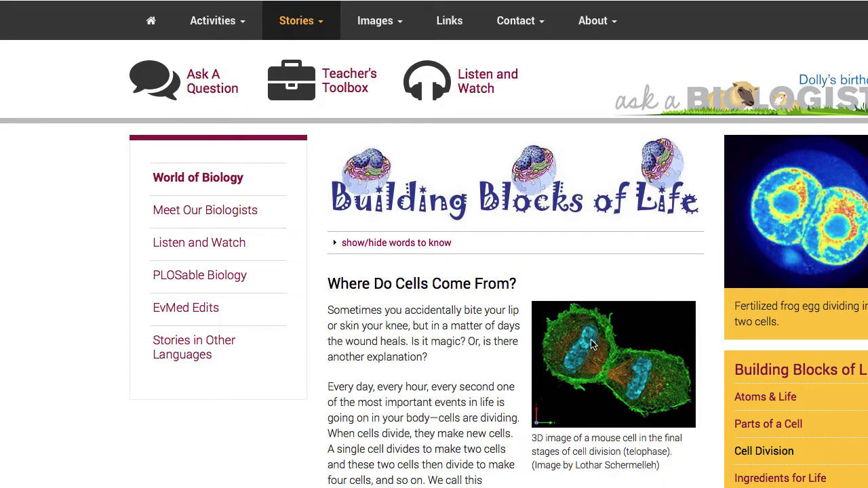
{"action": "right_click", "coordinate": [580, 377]}
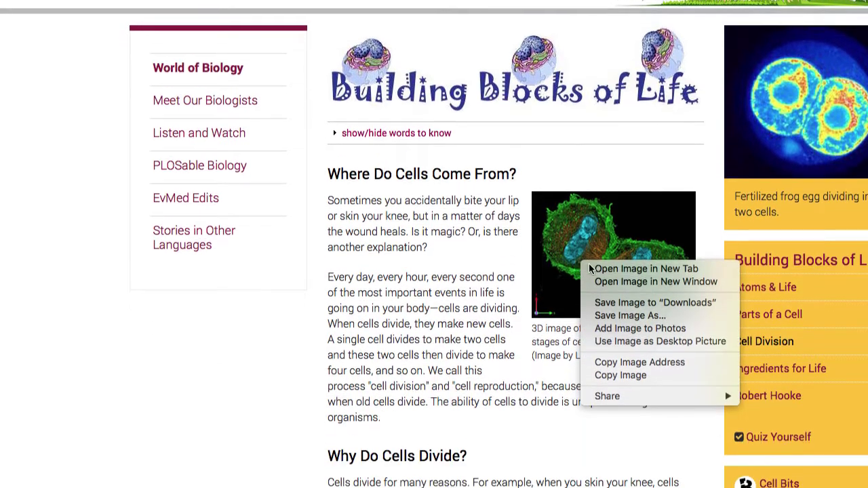
{"action": "left_click", "coordinate": [683, 360]}
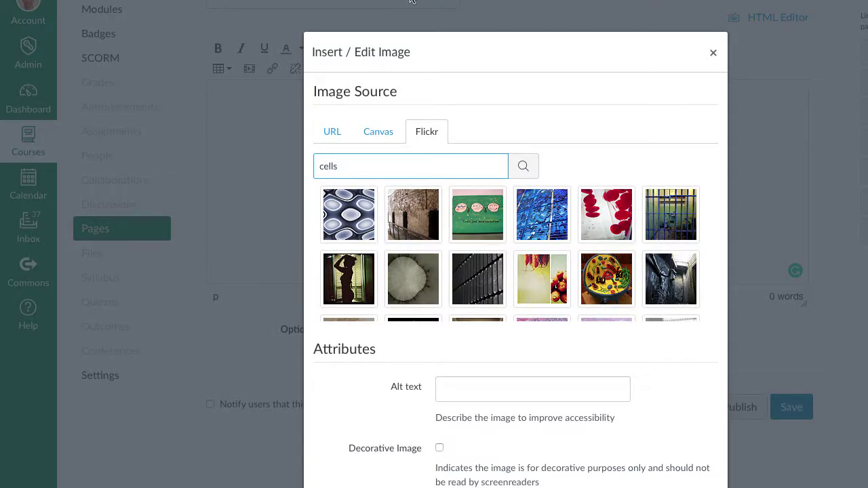
Step: Insert the dividing-cell image into the Canvas page by using its copied address as the image source URL
{"action": "left_click", "coordinate": [332, 131]}
{"action": "left_click", "coordinate": [352, 170]}
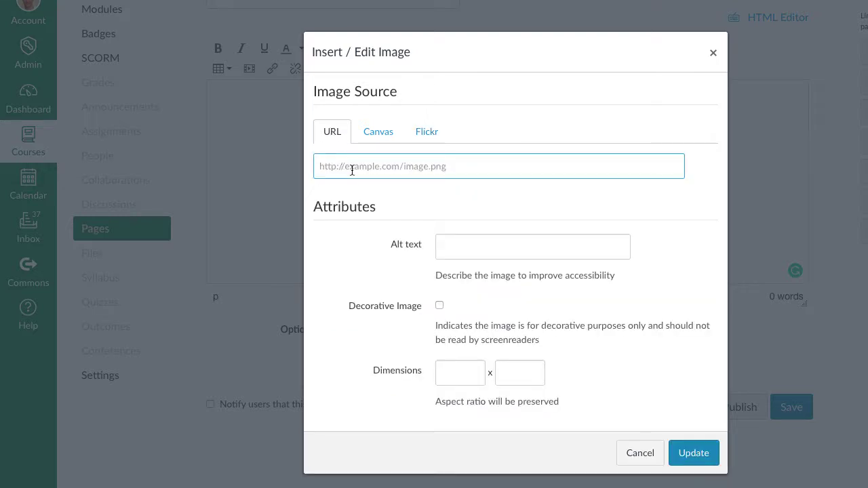
{"action": "key", "text": "ctrl+v"}
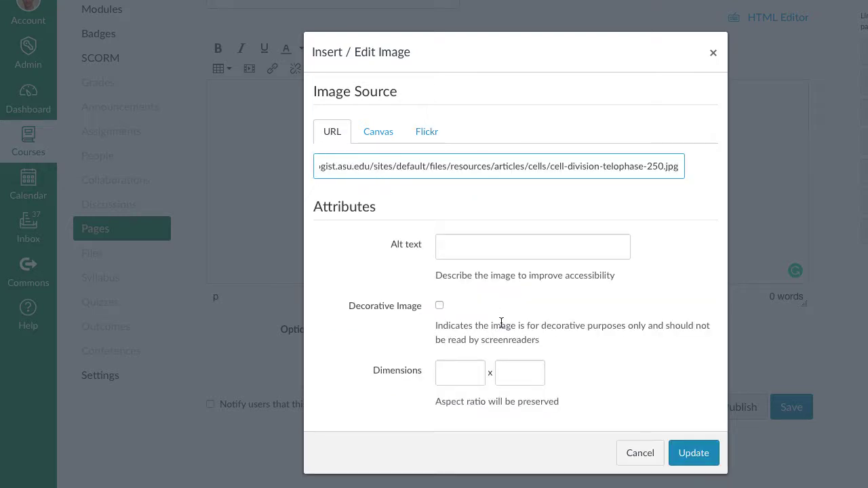
{"action": "key", "text": "Tab"}
{"action": "left_click", "coordinate": [682, 453]}
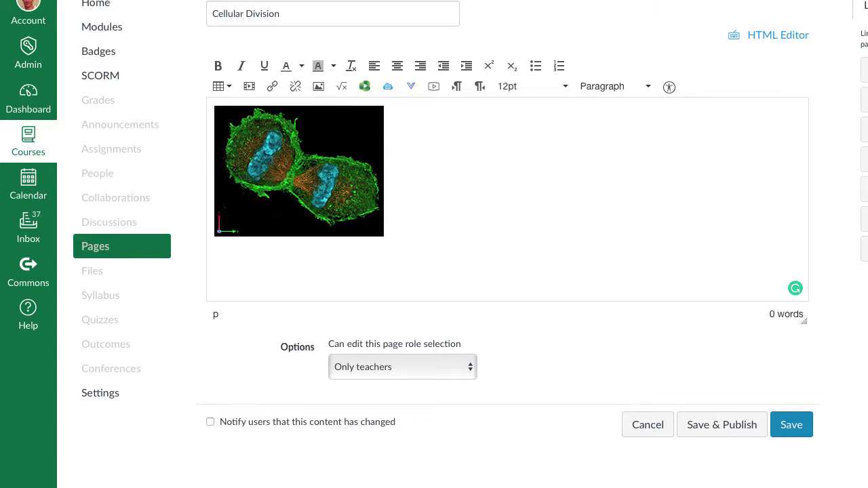
Step: Write "In this image we see an example of..." below the inserted image
{"action": "type", "text": "In this image we see "}
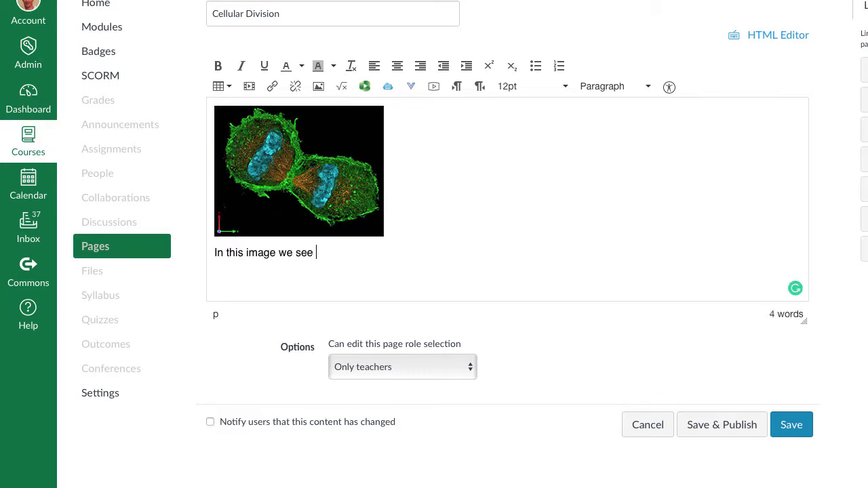
{"action": "type", "text": "an example of..."}
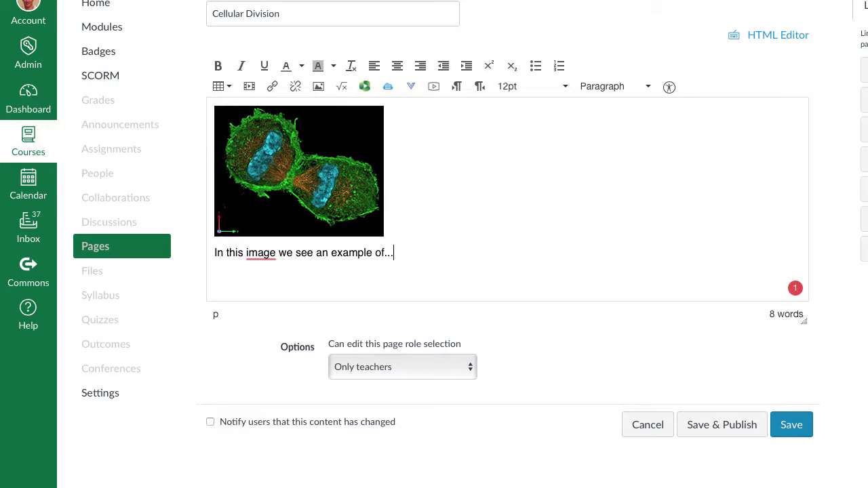
{"action": "key", "text": "Return"}
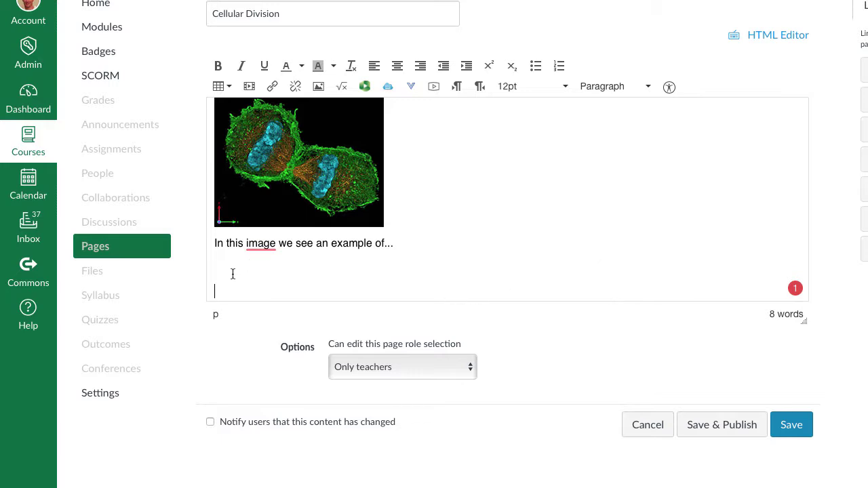
Step: Add a line reading "Link" beneath the image description and select that word
{"action": "key", "text": "Return"}
{"action": "type", "text": "Link"}
{"action": "double_click", "coordinate": [228, 265]}
Step: Open YouTube in a new browser tab and search for "cellular division"
{"action": "key", "text": "super+t"}
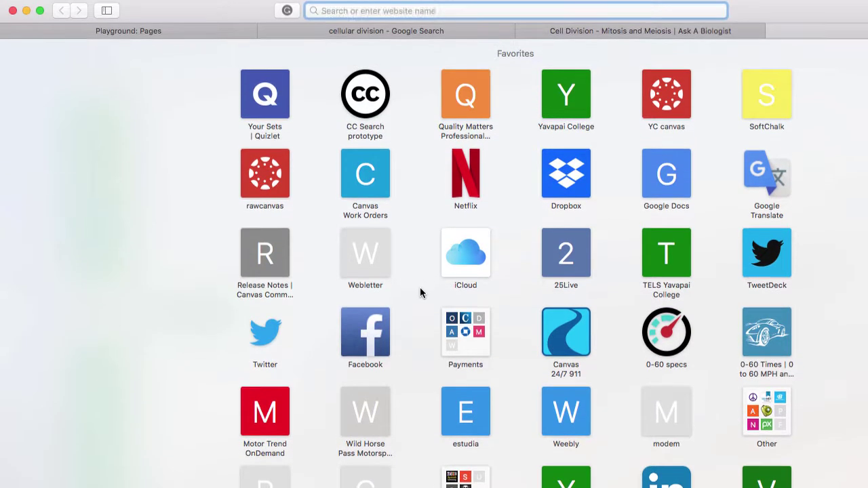
{"action": "type", "text": "yout"}
{"action": "key", "text": "Return"}
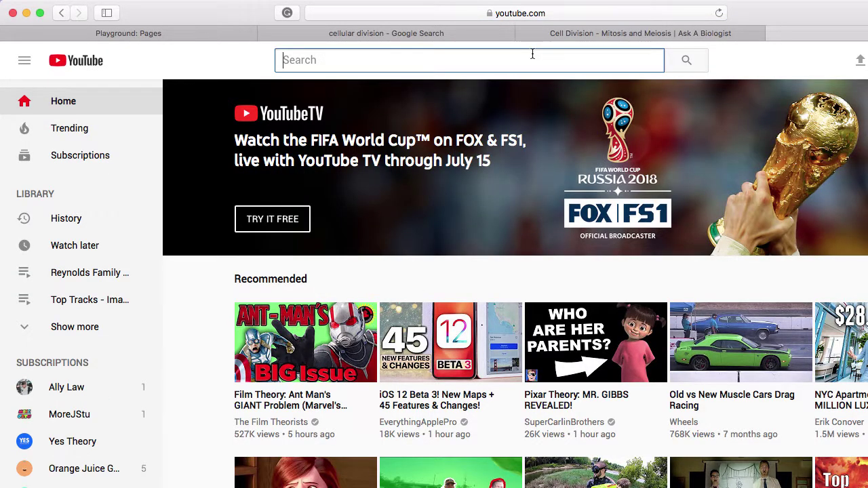
{"action": "type", "text": "cellular "}
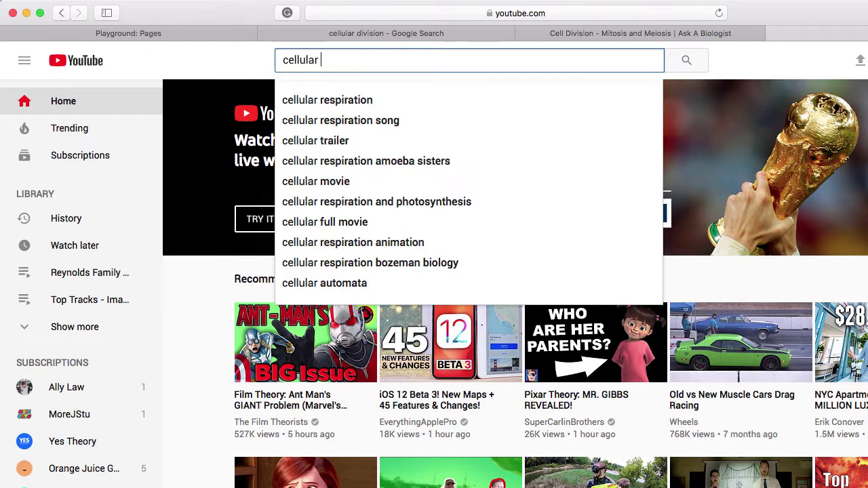
{"action": "type", "text": "division"}
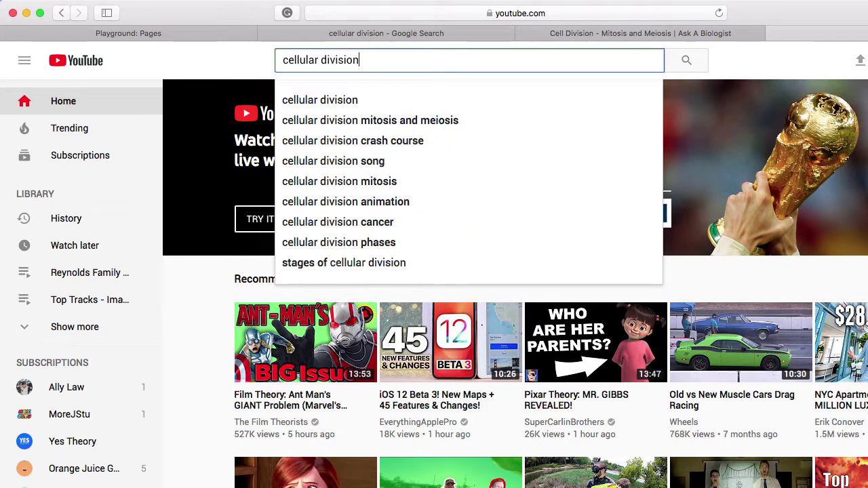
{"action": "key", "text": "Return"}
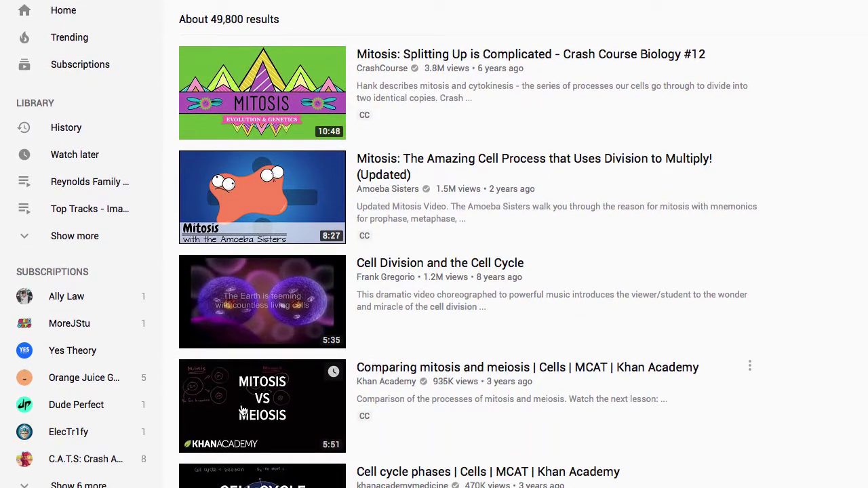
Step: Open the Khan Academy video "Comparing mitosis and meiosis" and copy its web address
{"action": "left_click", "coordinate": [335, 439]}
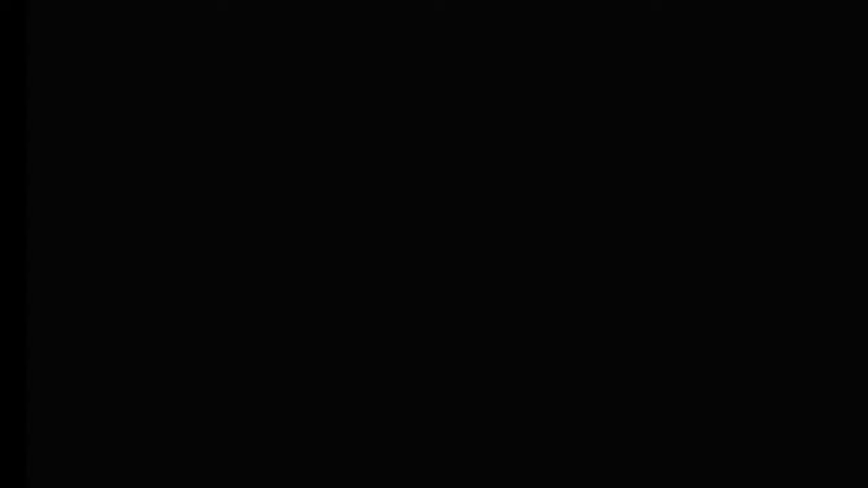
{"action": "left_click", "coordinate": [397, 13]}
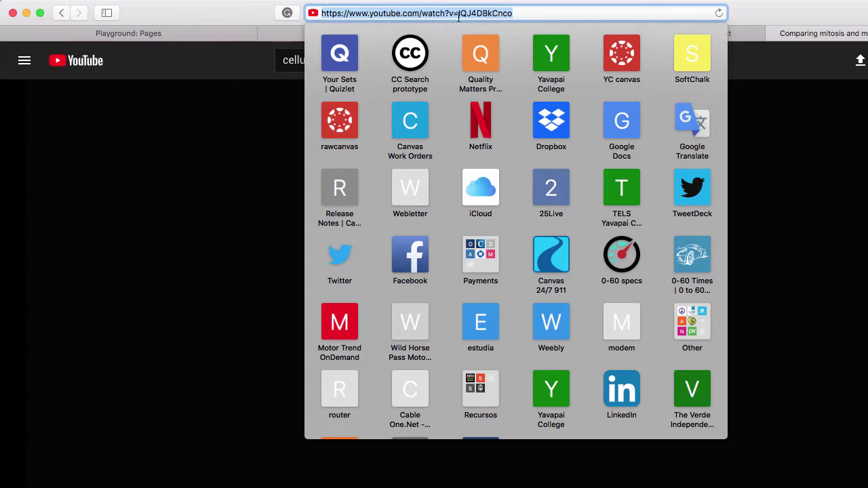
{"action": "key", "text": "Escape"}
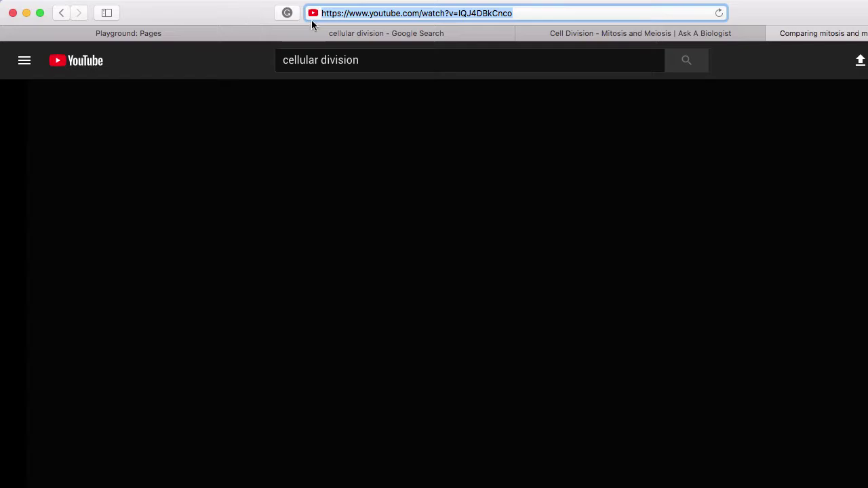
Step: Return to the Canvas page and link the selected word "Link" to the copied YouTube video address
{"action": "left_click", "coordinate": [334, 35]}
{"action": "left_click", "coordinate": [188, 35]}
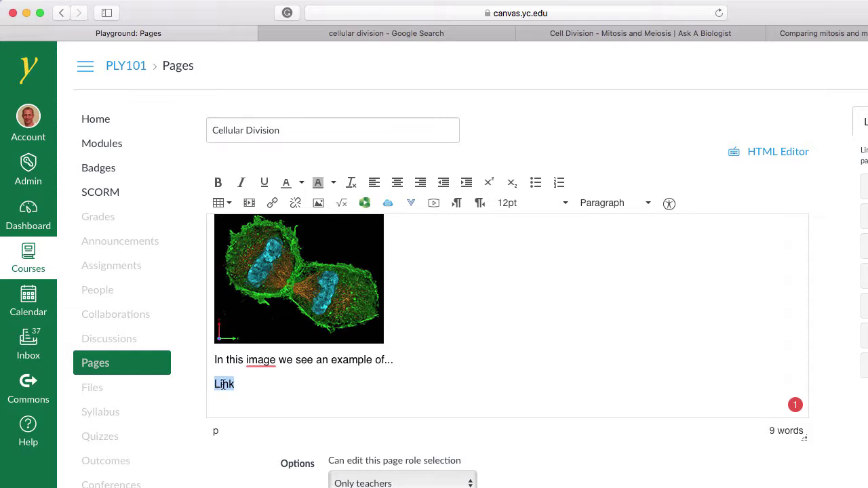
{"action": "left_click", "coordinate": [272, 205]}
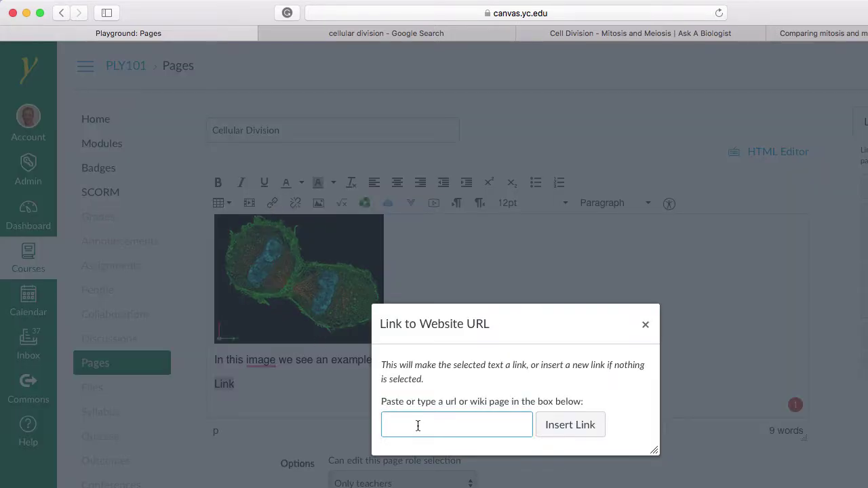
{"action": "key", "text": "super+v"}
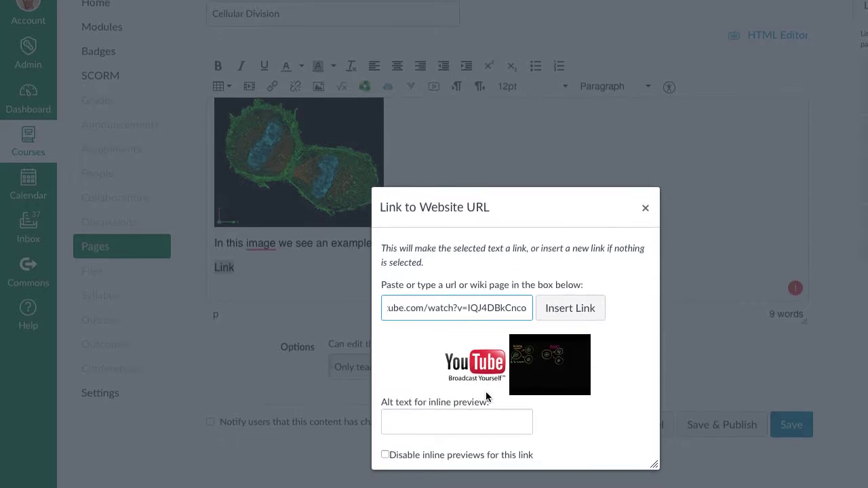
{"action": "left_click", "coordinate": [384, 456]}
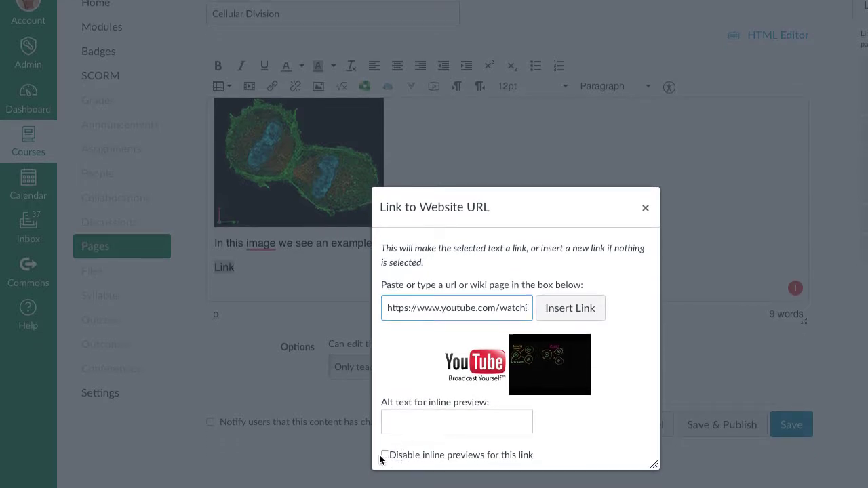
{"action": "left_click", "coordinate": [577, 310]}
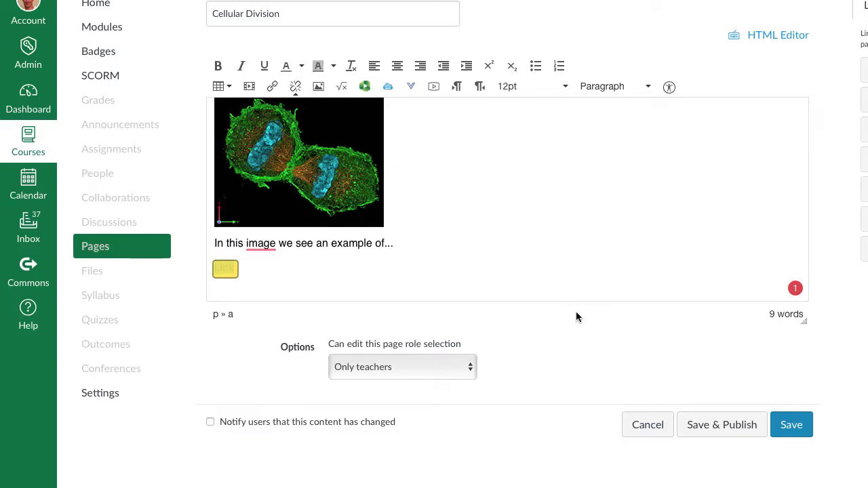
Step: Deselect the new link and save the Cellular Division page
{"action": "left_click", "coordinate": [313, 272]}
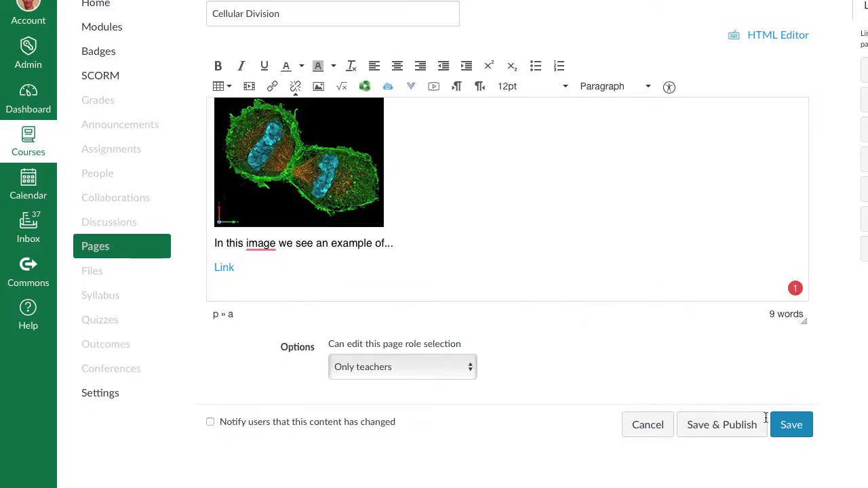
{"action": "left_click", "coordinate": [789, 427]}
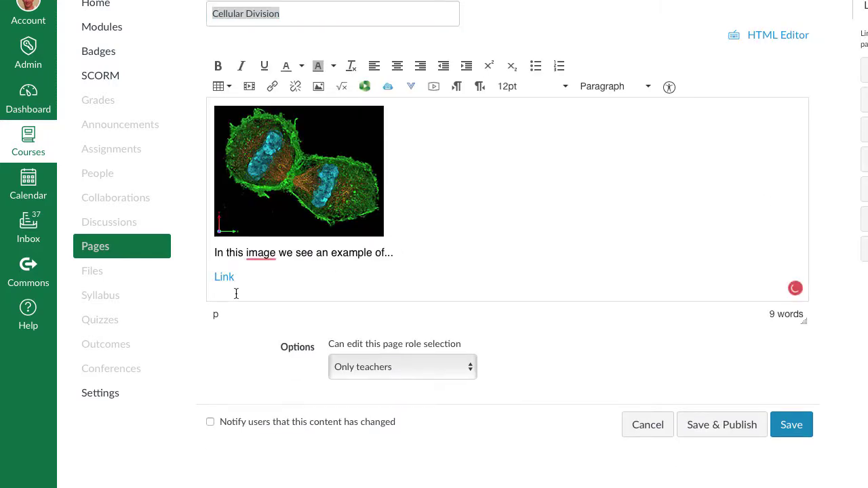
Step: Insert the copied YouTube video address as a separate link below the existing "Link" line, with blank space between, and save and publish the page
{"action": "left_click", "coordinate": [237, 292]}
{"action": "key", "text": "Return"}
{"action": "key", "text": "Return"}
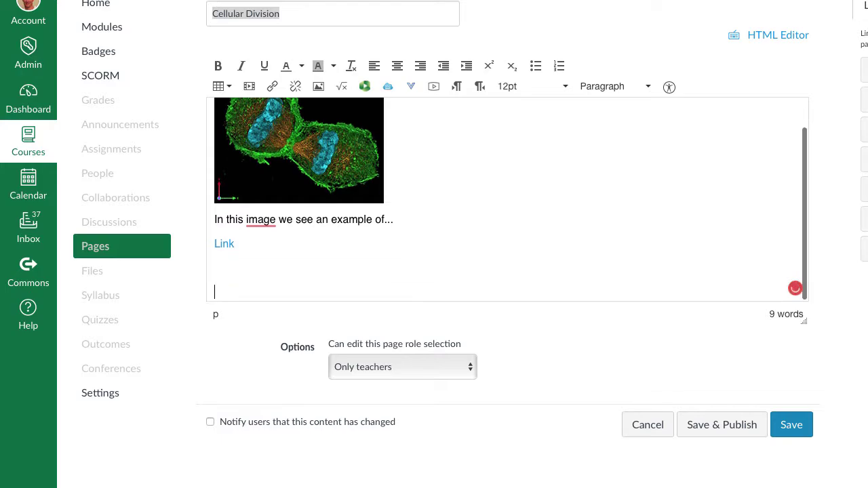
{"action": "left_click", "coordinate": [272, 86]}
{"action": "key", "text": "super+v"}
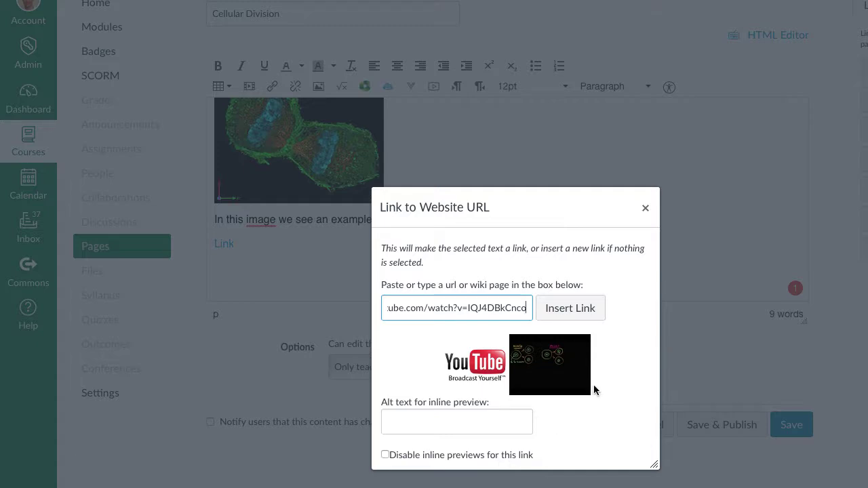
{"action": "left_click", "coordinate": [573, 311]}
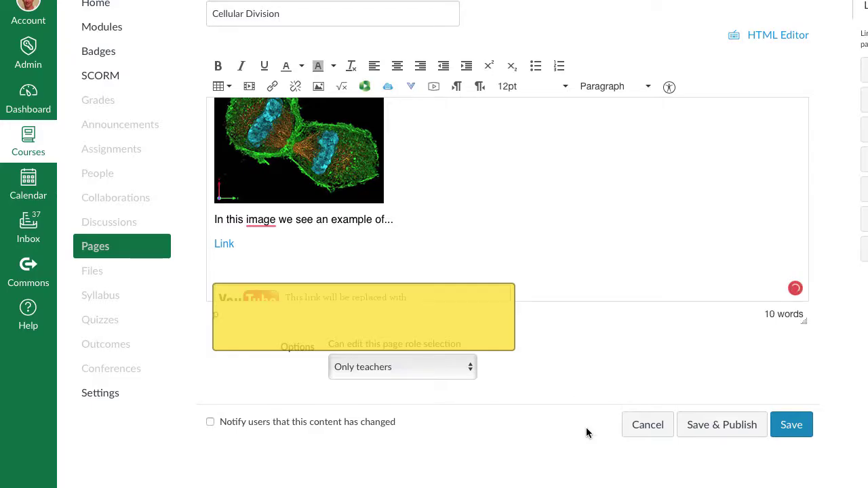
{"action": "left_click", "coordinate": [707, 429]}
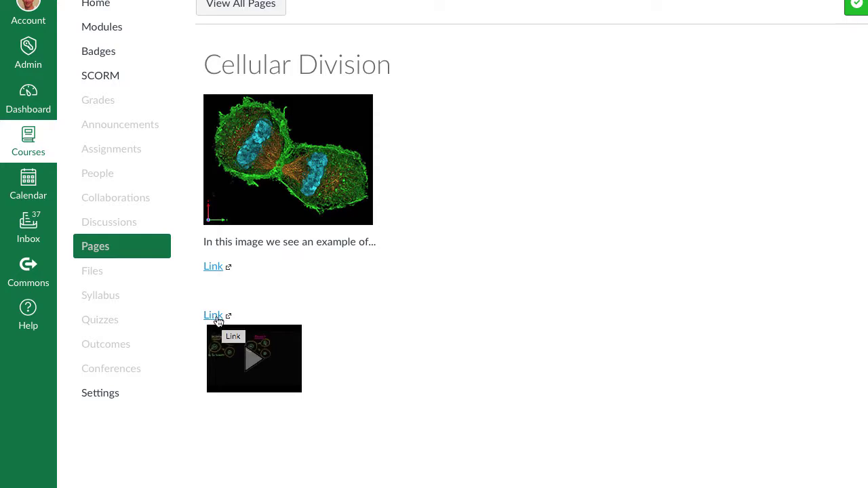
Step: Start the embedded mitosis and meiosis video on the page, pause it and skip through its timeline to about 5:02
{"action": "scroll", "coordinate": [257, 312], "scroll_direction": "down", "scroll_amount": 2}
{"action": "left_click", "coordinate": [292, 258]}
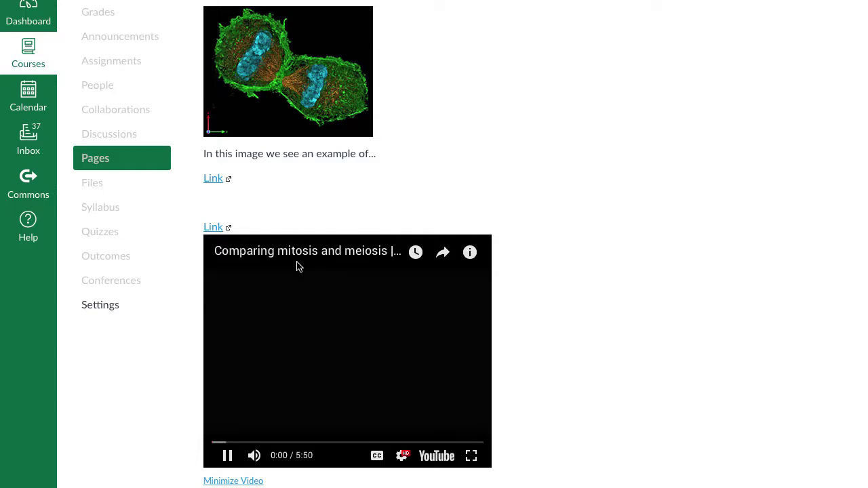
{"action": "left_click", "coordinate": [227, 455]}
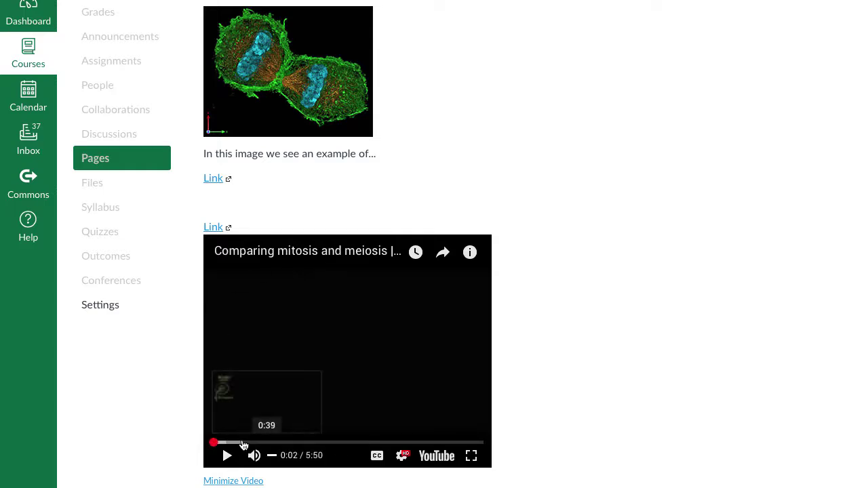
{"action": "left_click", "coordinate": [244, 444]}
{"action": "left_click", "coordinate": [265, 443]}
{"action": "left_click", "coordinate": [316, 444]}
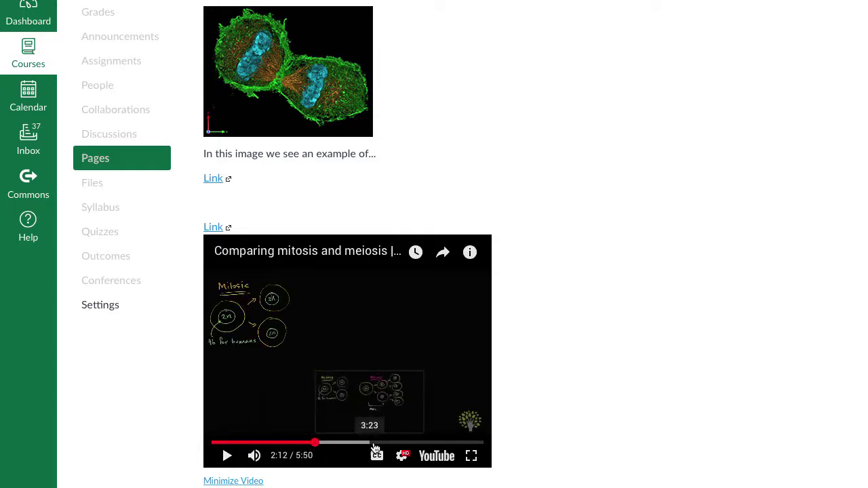
{"action": "left_click", "coordinate": [373, 444]}
{"action": "left_click", "coordinate": [411, 444]}
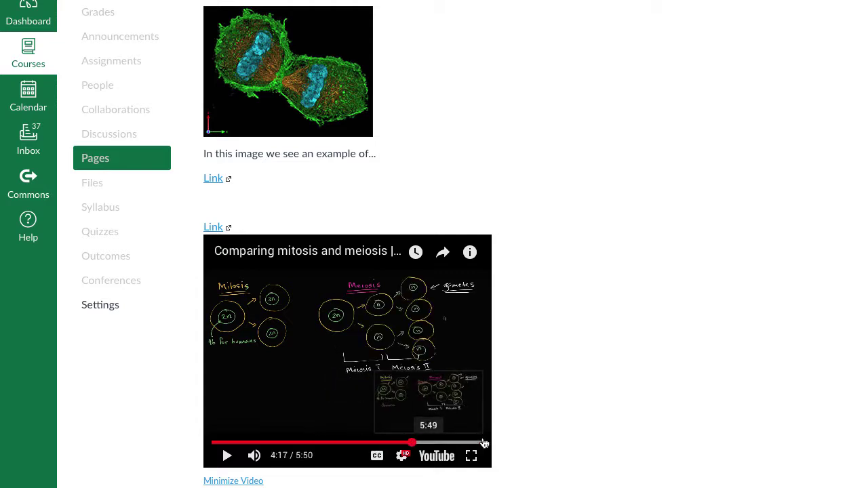
{"action": "left_click", "coordinate": [447, 444]}
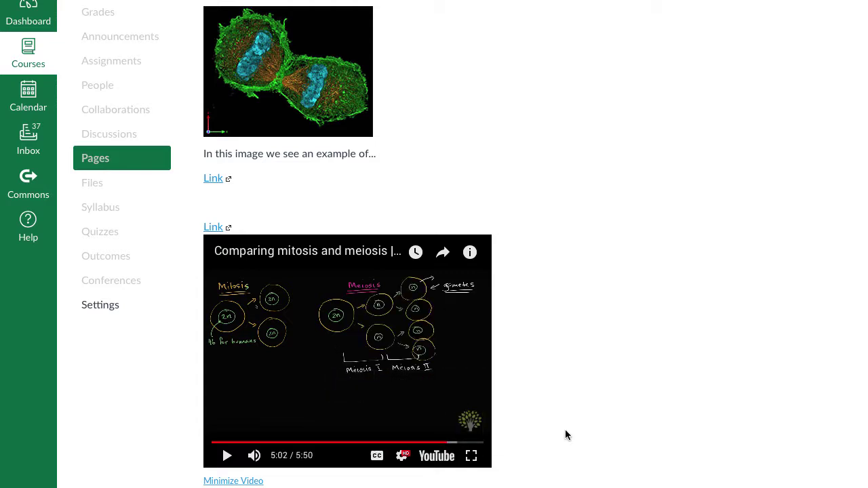